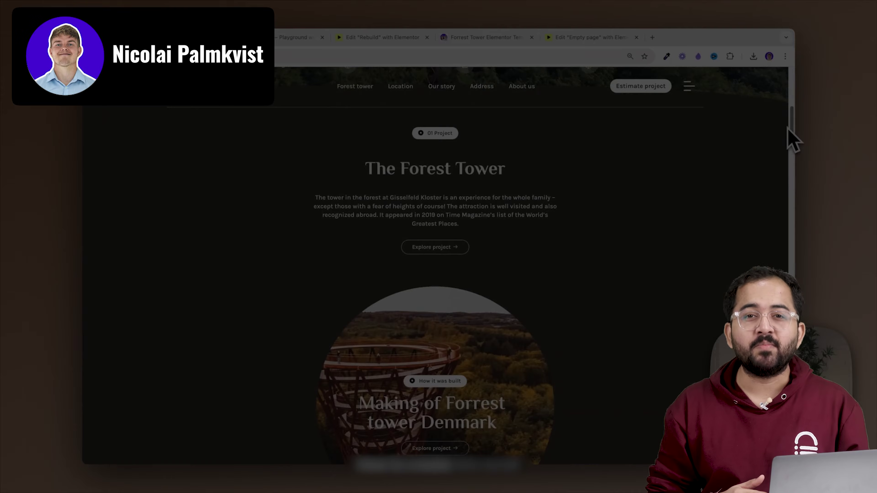
Scroll down the Forest Tower demo page to the 'The World Awaits' travel page
{"action": "left_click_drag", "start_coordinate": [788, 128], "coordinate": [777, 202]}
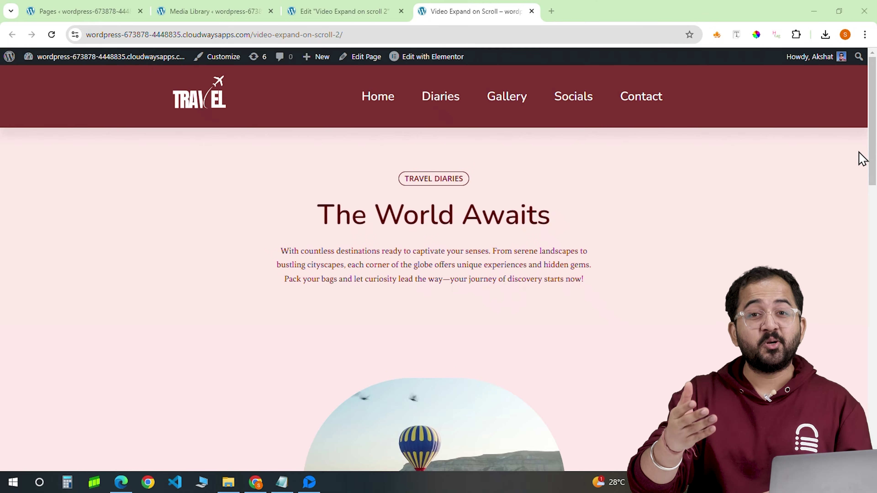
Scroll through the live previews of the video and image expand-on-scroll pages
{"action": "mouse_move", "coordinate": [875, 144]}
{"action": "left_mouse_down"}
{"action": "mouse_move", "coordinate": [874, 362]}
{"action": "mouse_move", "coordinate": [875, 135]}
{"action": "left_mouse_up"}
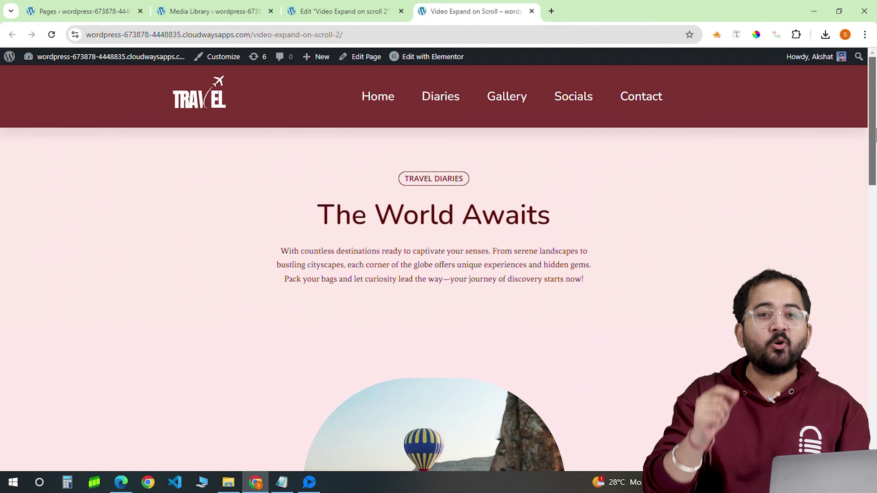
{"action": "left_click_drag", "start_coordinate": [875, 136], "coordinate": [875, 221]}
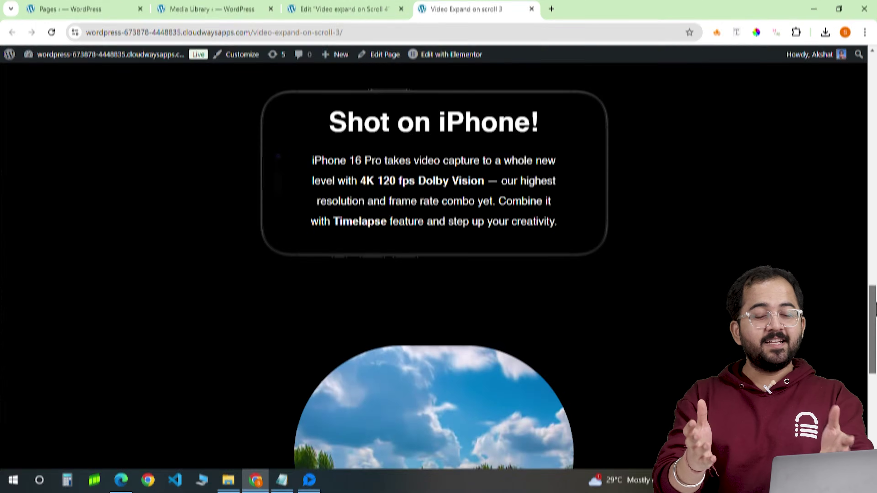
{"action": "left_click_drag", "start_coordinate": [876, 311], "coordinate": [875, 391]}
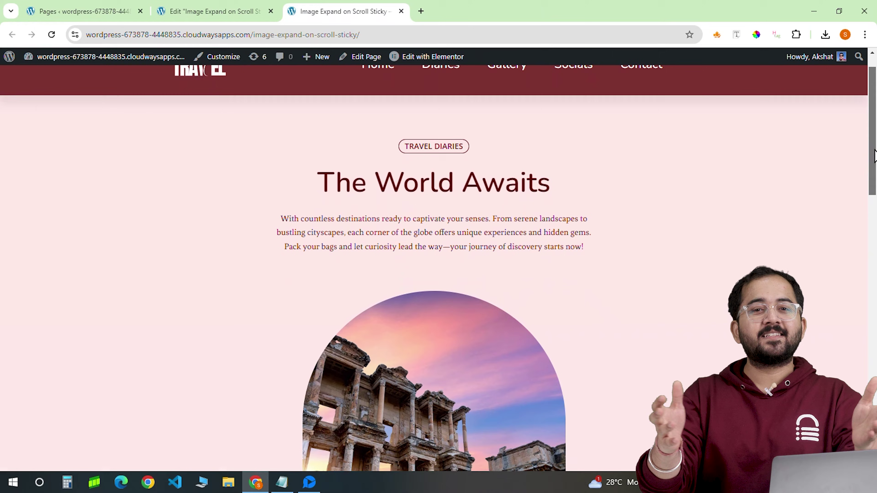
{"action": "left_click_drag", "start_coordinate": [875, 166], "coordinate": [875, 442]}
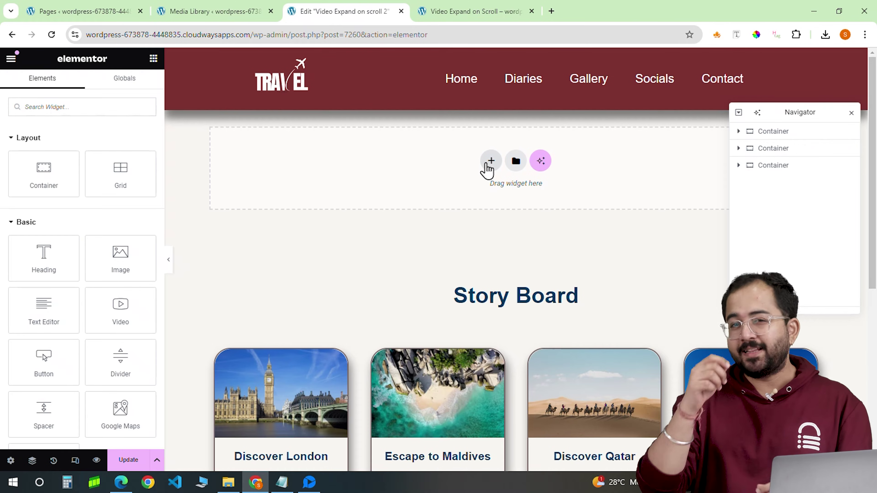
Add a single-column Flexbox container with 100% width and 200vh minimum height
{"action": "left_click", "coordinate": [488, 164]}
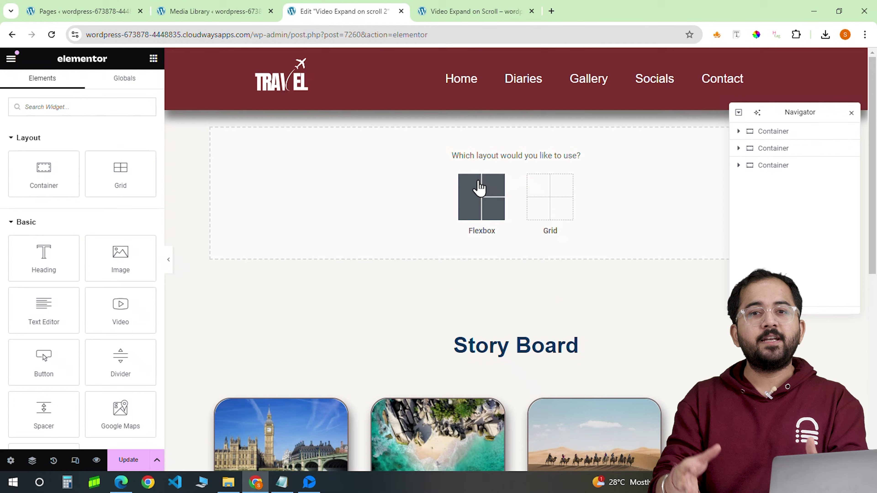
{"action": "left_click", "coordinate": [476, 193]}
{"action": "left_click", "coordinate": [372, 191]}
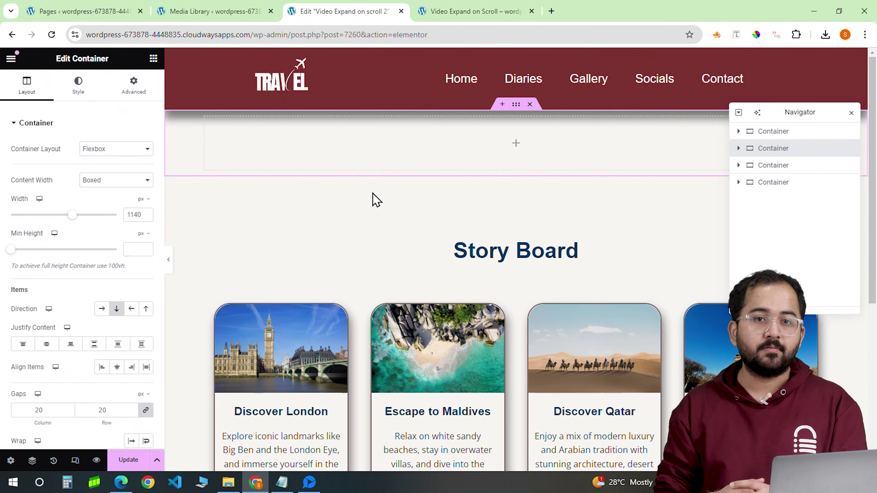
{"action": "left_click", "coordinate": [142, 204]}
{"action": "left_click", "coordinate": [140, 215]}
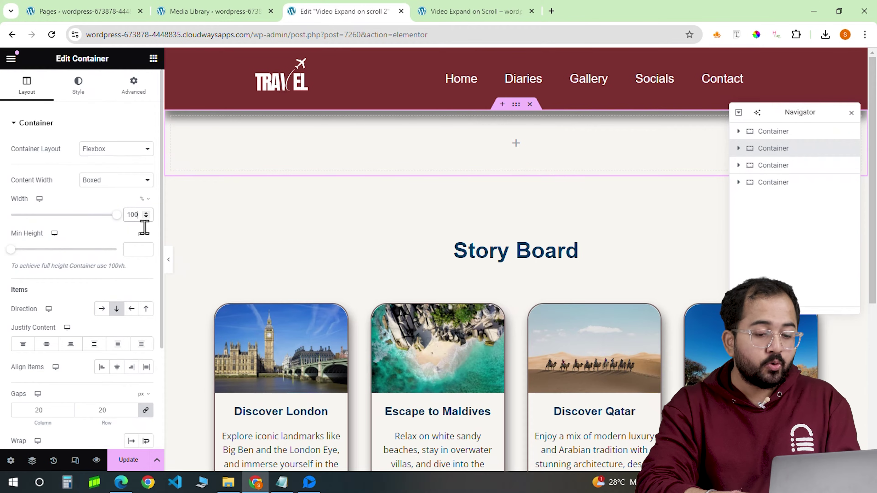
{"action": "left_click", "coordinate": [141, 285]}
{"action": "left_click", "coordinate": [137, 248]}
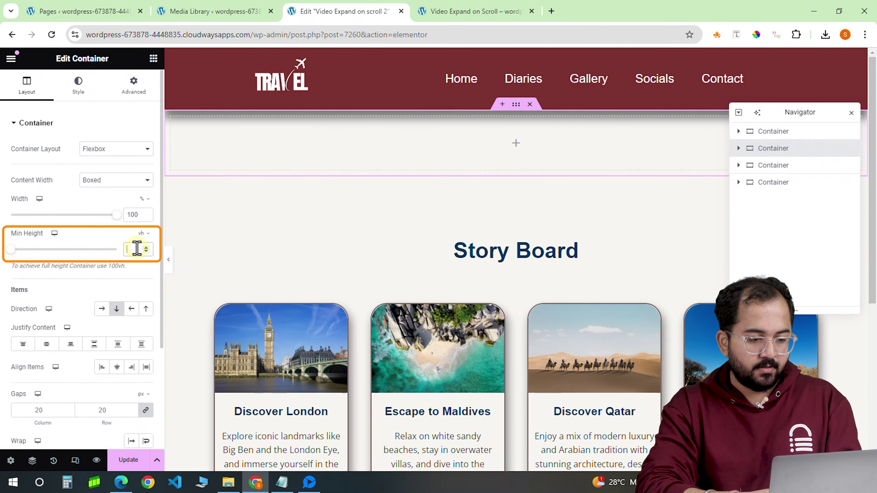
{"action": "type", "text": "200"}
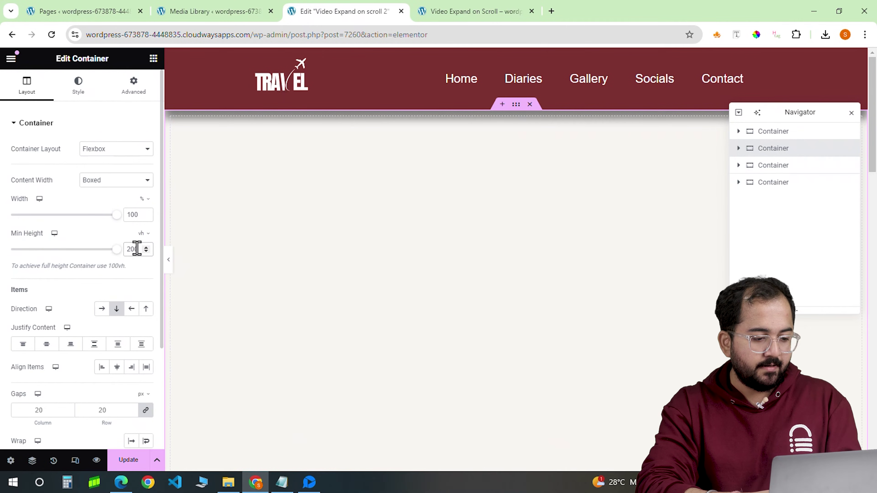
Give the container 50 px top padding and the CSS class animate_container
{"action": "left_click", "coordinate": [135, 86]}
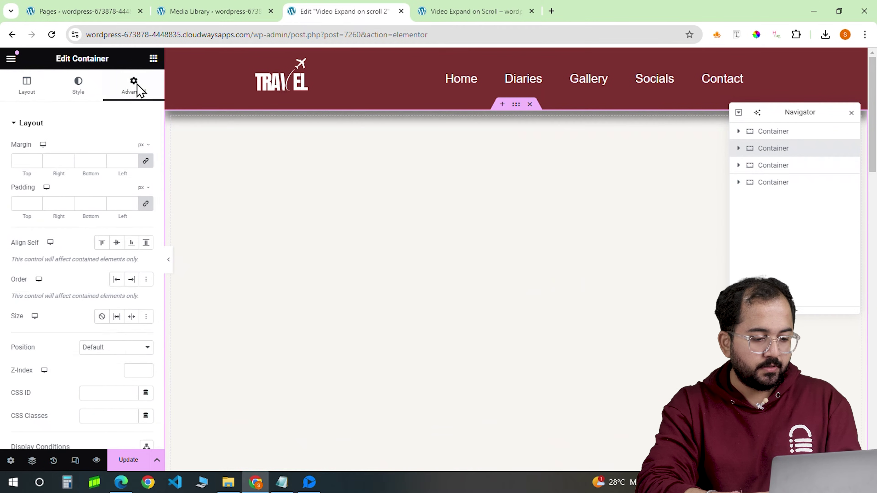
{"action": "left_click", "coordinate": [21, 203]}
{"action": "scroll", "coordinate": [35, 228], "scroll_direction": "down", "scroll_amount": 3}
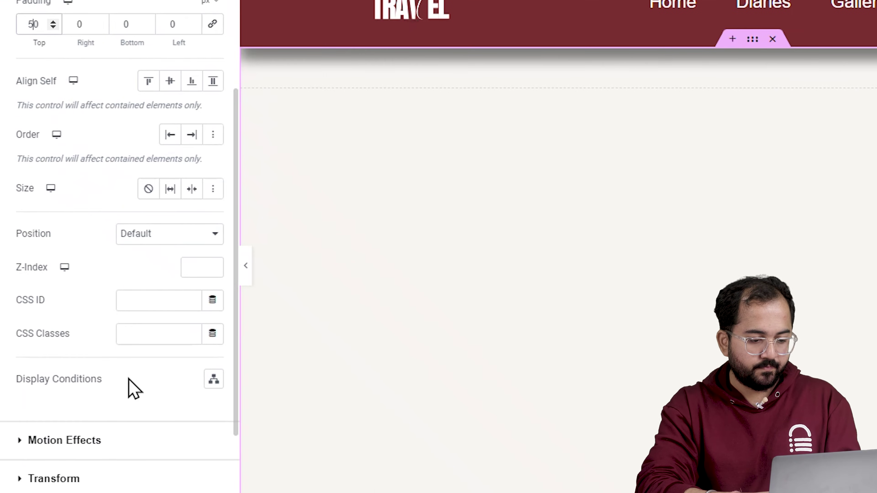
{"action": "left_click", "coordinate": [122, 337]}
{"action": "type", "text": "animate_container"}
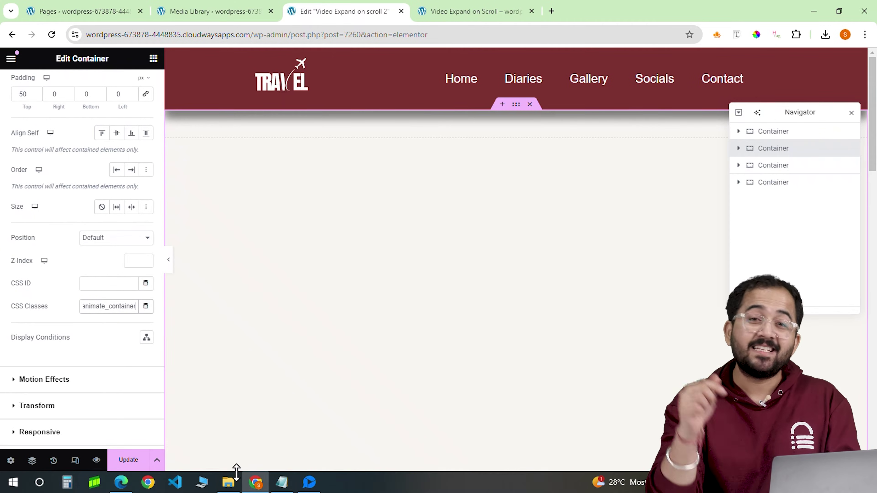
Nest a container inside the tall one and add a heading and text block below TRAVEL DIARIES
{"action": "left_click", "coordinate": [153, 60]}
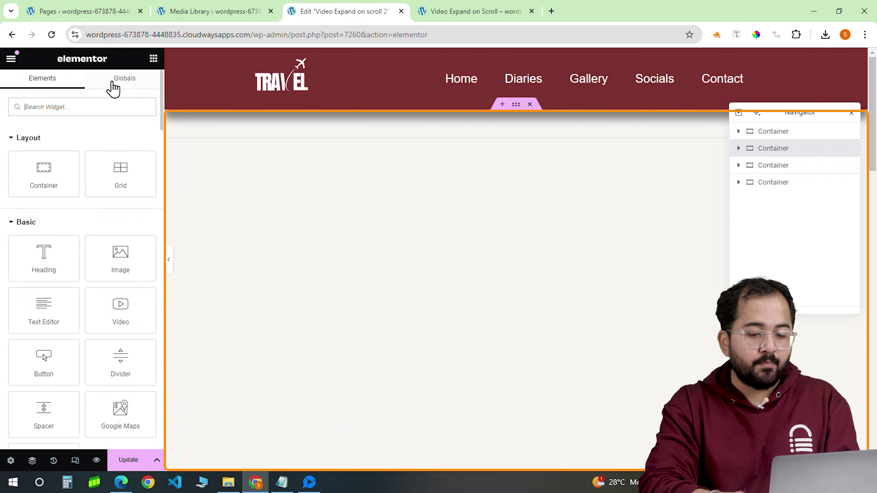
{"action": "left_click_drag", "start_coordinate": [52, 170], "coordinate": [349, 201]}
{"action": "left_click", "coordinate": [135, 183]}
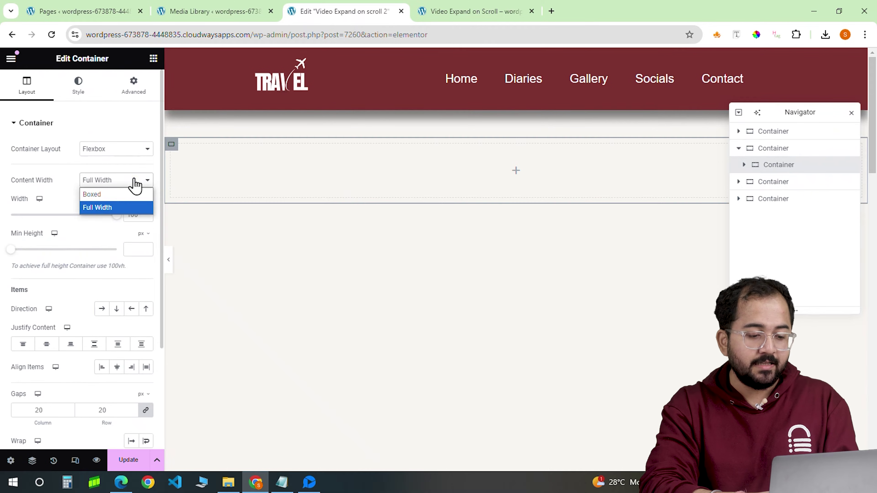
{"action": "left_click", "coordinate": [126, 194]}
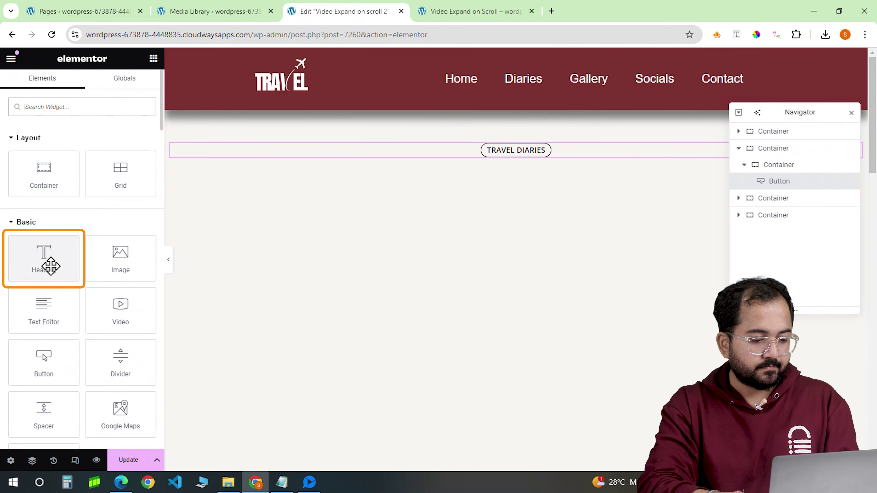
{"action": "left_click_drag", "start_coordinate": [49, 264], "coordinate": [514, 157]}
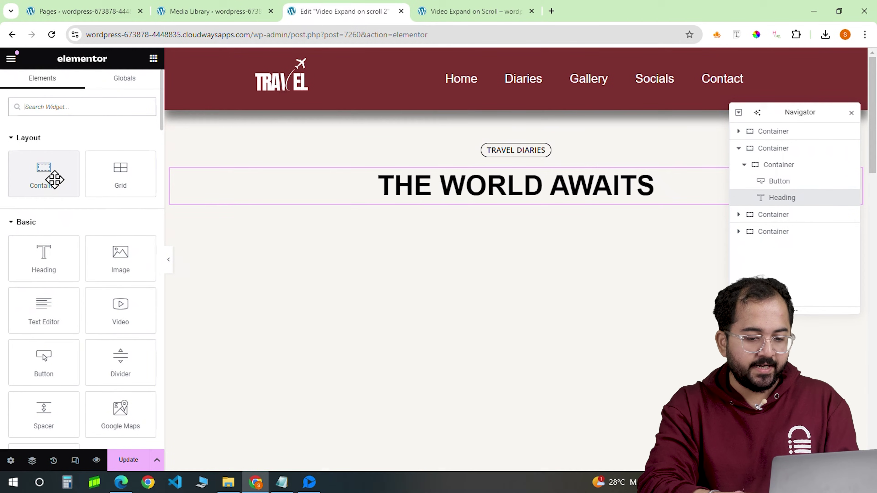
{"action": "left_click_drag", "start_coordinate": [51, 307], "coordinate": [465, 212]}
Make the paragraph text #030303 and centre the 45%-wide paragraph in its container
{"action": "left_click", "coordinate": [78, 90]}
{"action": "left_click", "coordinate": [124, 91]}
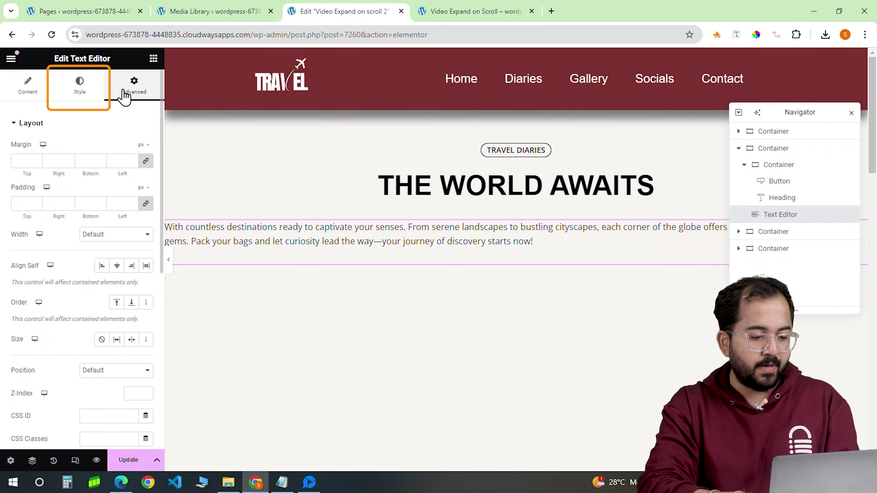
{"action": "left_click", "coordinate": [79, 87]}
{"action": "left_click", "coordinate": [145, 173]}
{"action": "left_click_drag", "start_coordinate": [124, 295], "coordinate": [83, 297]}
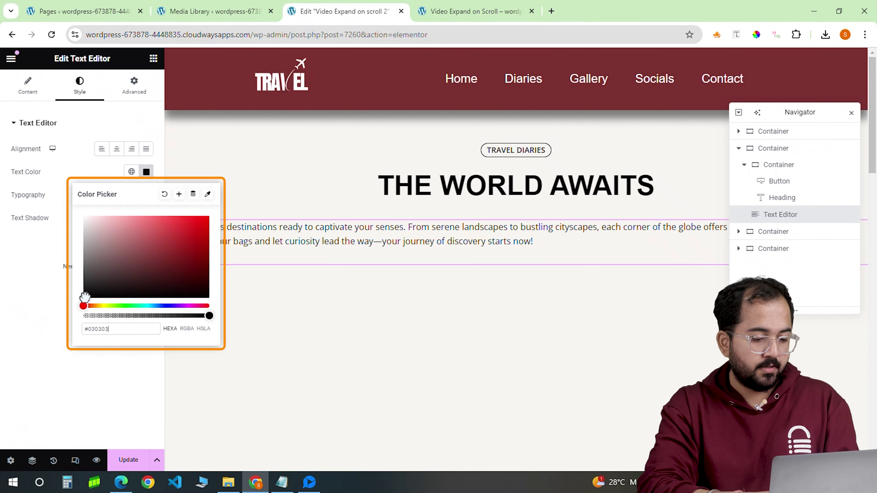
{"action": "left_click", "coordinate": [135, 89]}
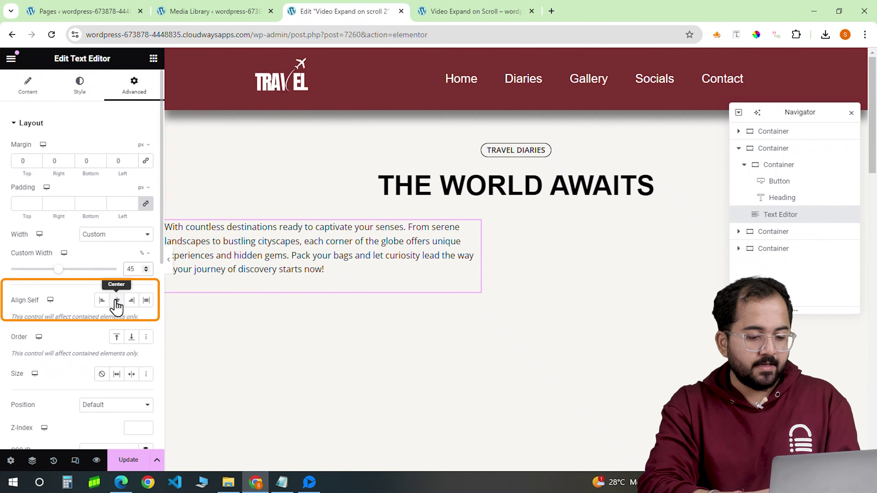
{"action": "left_click", "coordinate": [117, 300]}
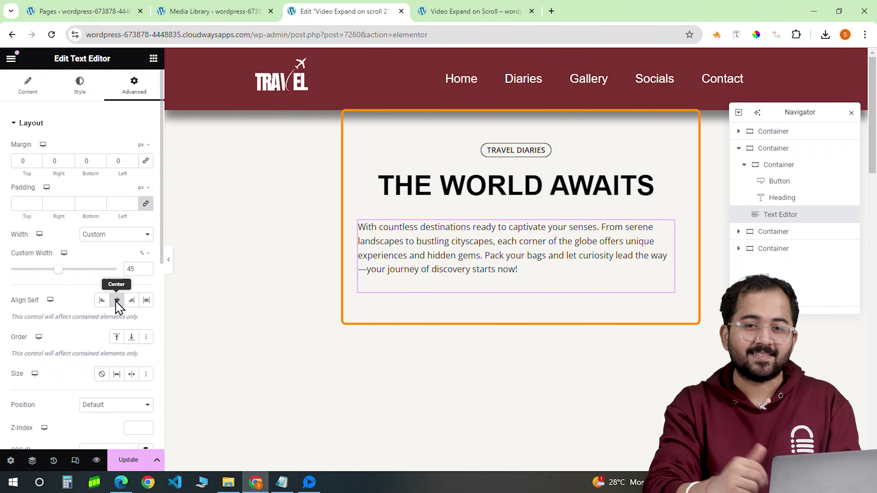
Add a container below the text block with zero margin and padding and CSS class sticky_cont
{"action": "left_click", "coordinate": [153, 58]}
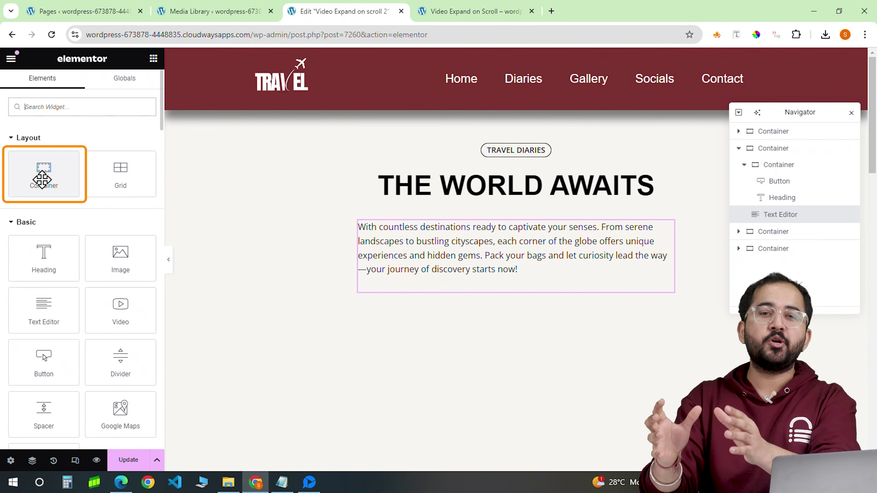
{"action": "left_click_drag", "start_coordinate": [42, 179], "coordinate": [481, 280]}
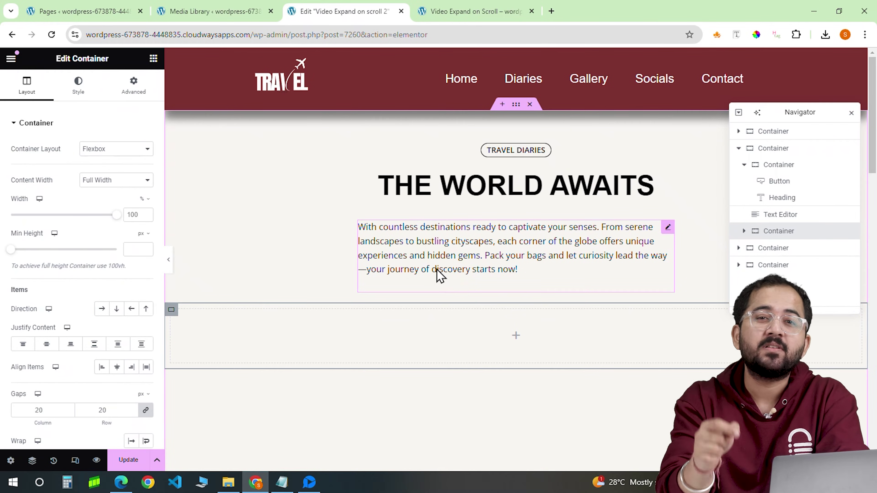
{"action": "left_click", "coordinate": [135, 100]}
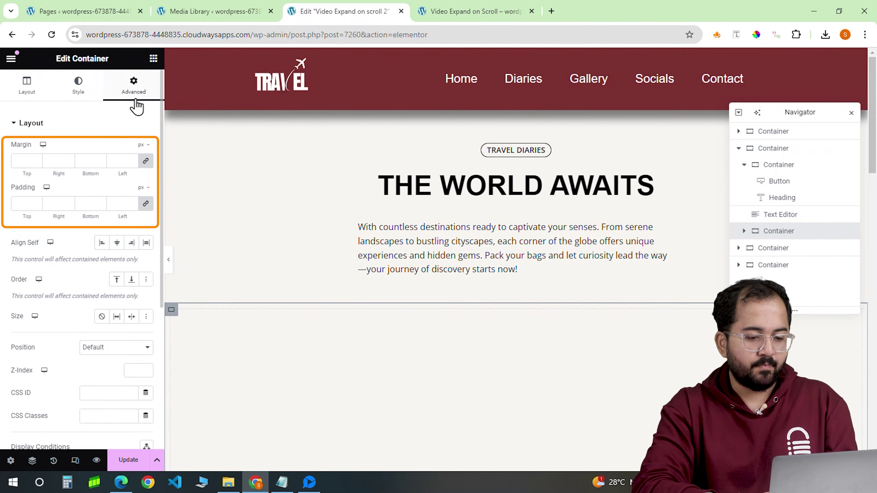
{"action": "left_click", "coordinate": [145, 160]}
{"action": "left_click", "coordinate": [146, 204]}
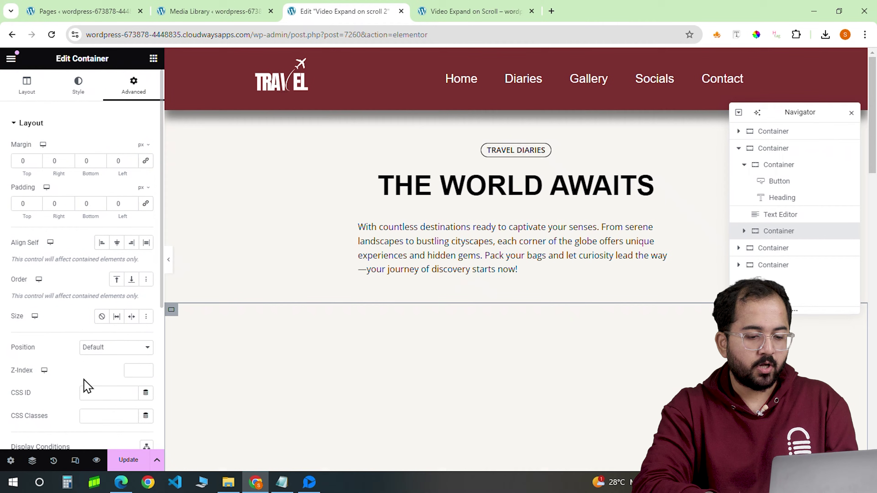
{"action": "scroll", "coordinate": [65, 389], "scroll_direction": "down", "scroll_amount": 5}
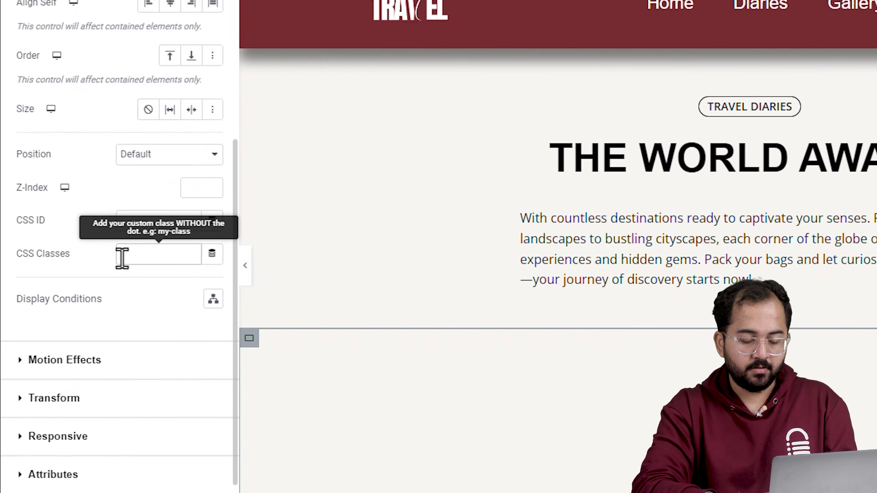
{"action": "left_click", "coordinate": [82, 252]}
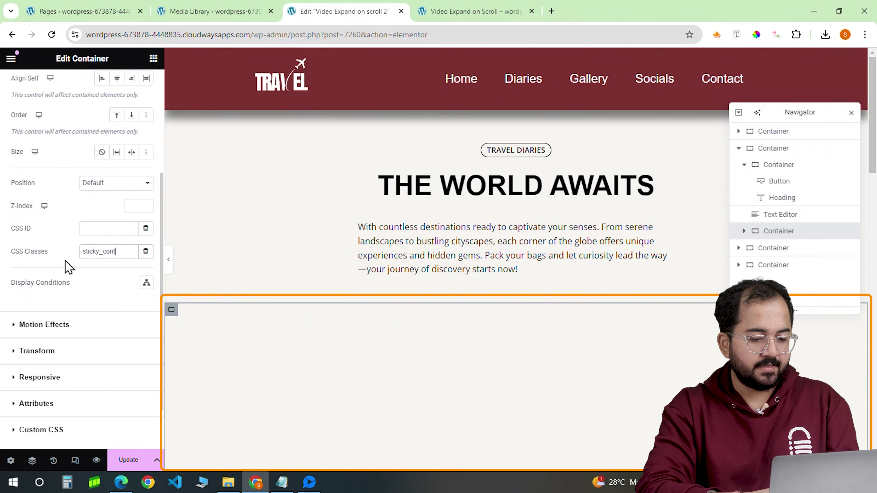
Nest a 600 px wide, 600 px tall container with centred content inside the large container
{"action": "left_click", "coordinate": [153, 58]}
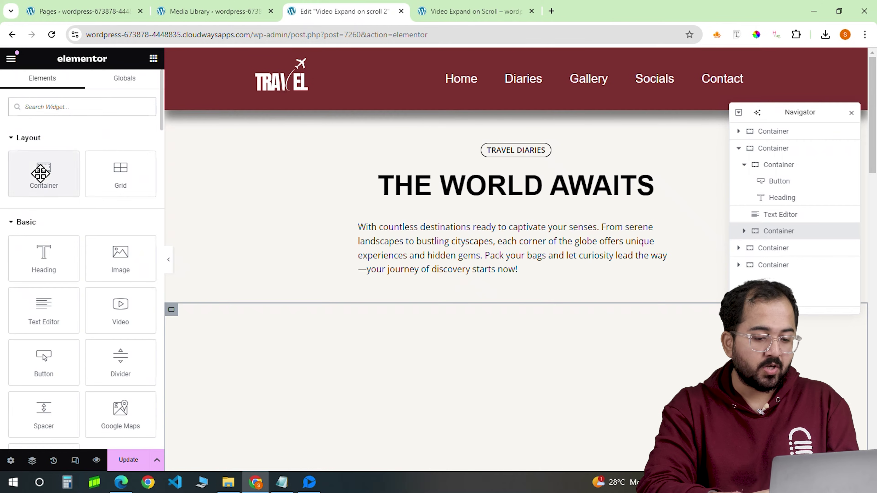
{"action": "left_click_drag", "start_coordinate": [39, 173], "coordinate": [439, 402]}
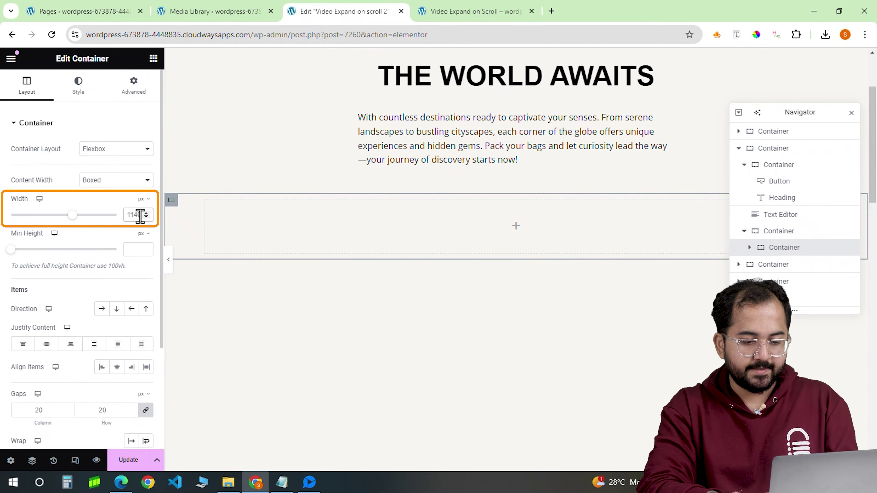
{"action": "double_click", "coordinate": [140, 215]}
{"action": "type", "text": "600"}
{"action": "left_click", "coordinate": [136, 250]}
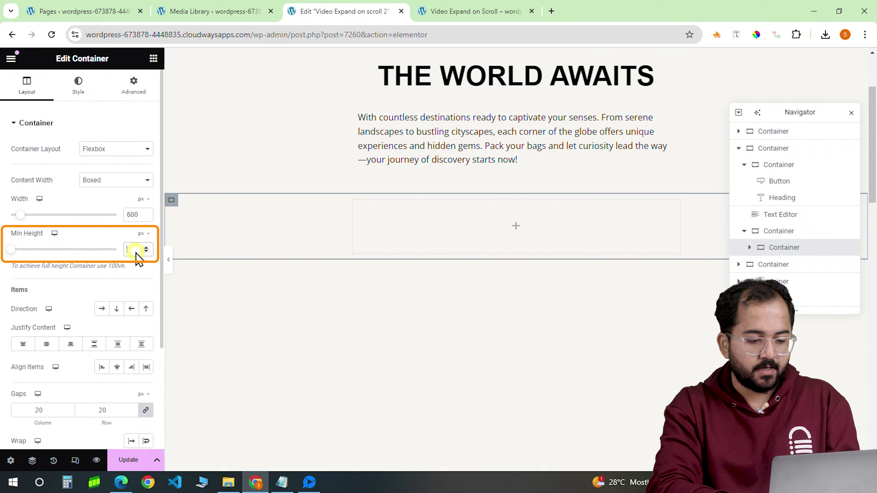
{"action": "type", "text": "600"}
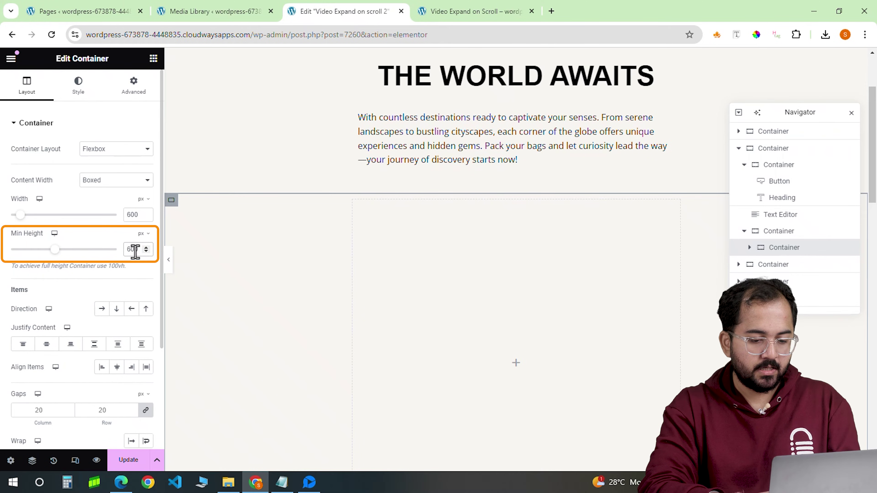
{"action": "left_click", "coordinate": [47, 345]}
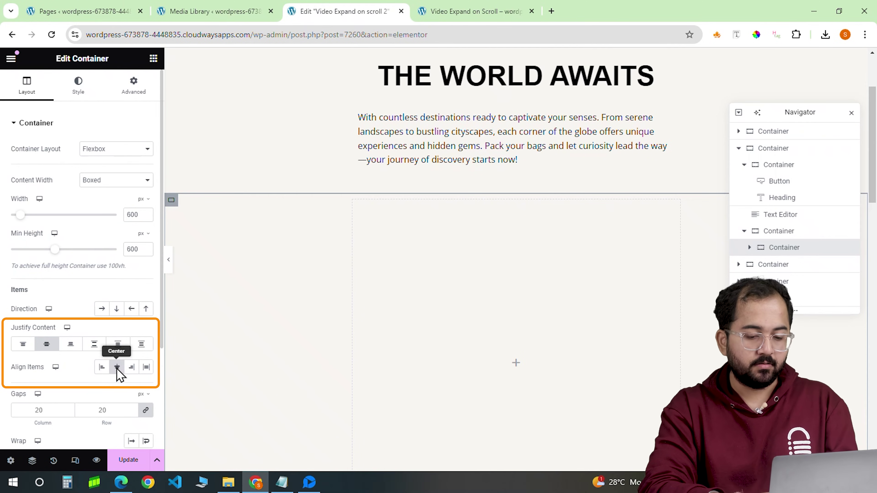
{"action": "left_click", "coordinate": [202, 13]}
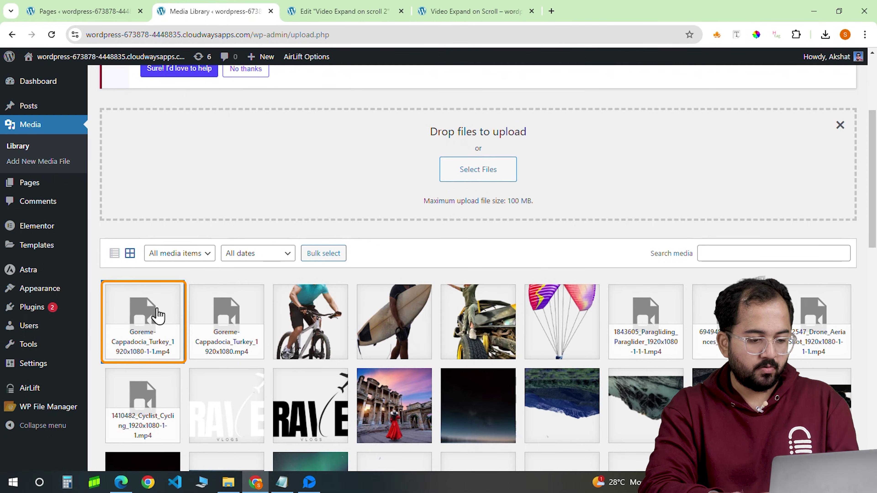
Copy the file URL of the Goreme-Cappadocia_Turkey_1920x1080-1-1.mp4 video
{"action": "left_click", "coordinate": [138, 323]}
{"action": "left_click", "coordinate": [704, 321]}
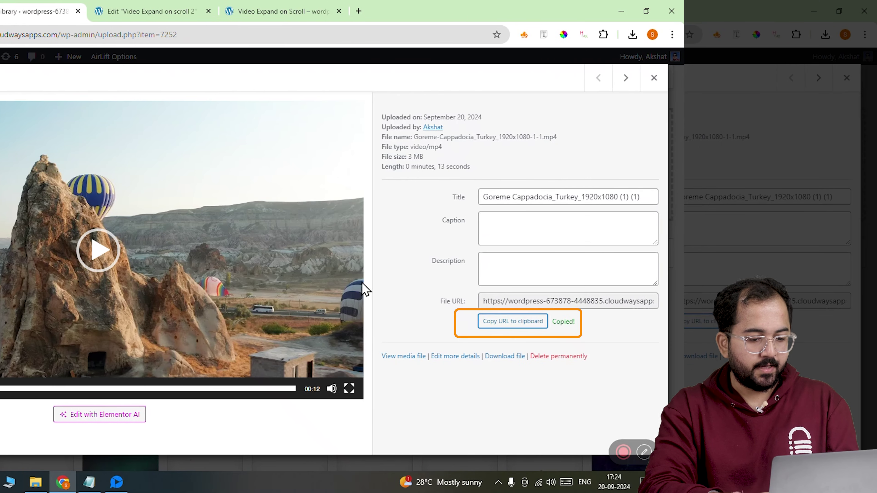
Replace the container's YouTube background video link with the copied Cappadocia mp4 URL
{"action": "left_click", "coordinate": [128, 12]}
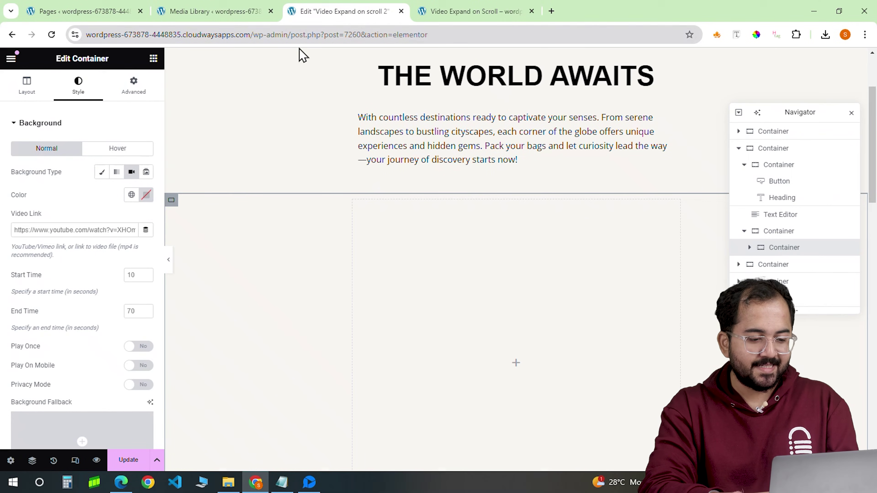
{"action": "triple_click", "coordinate": [82, 228]}
{"action": "key", "text": "ctrl+v"}
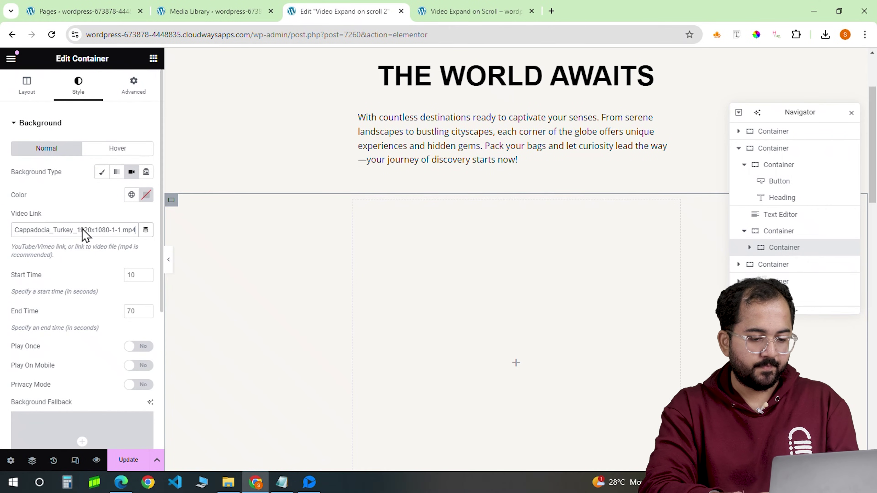
Set the container's margin and padding to 0 and add the CSS class animate_box
{"action": "left_click", "coordinate": [135, 90]}
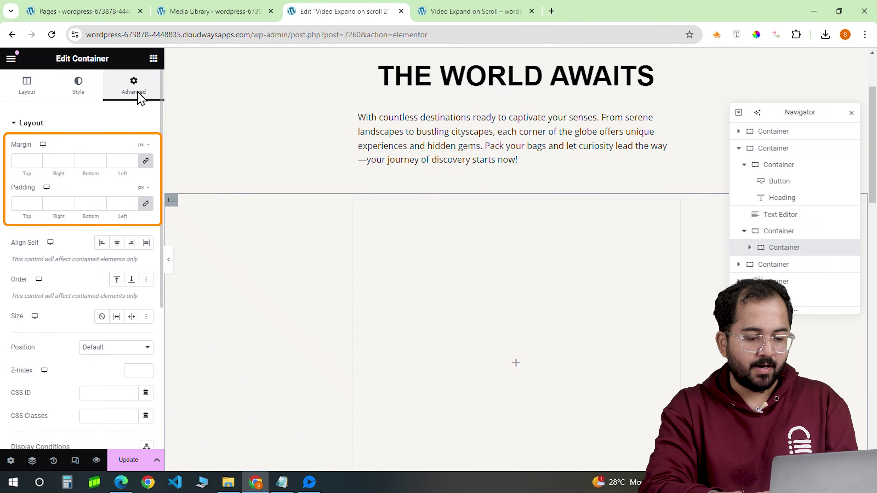
{"action": "left_click", "coordinate": [146, 162]}
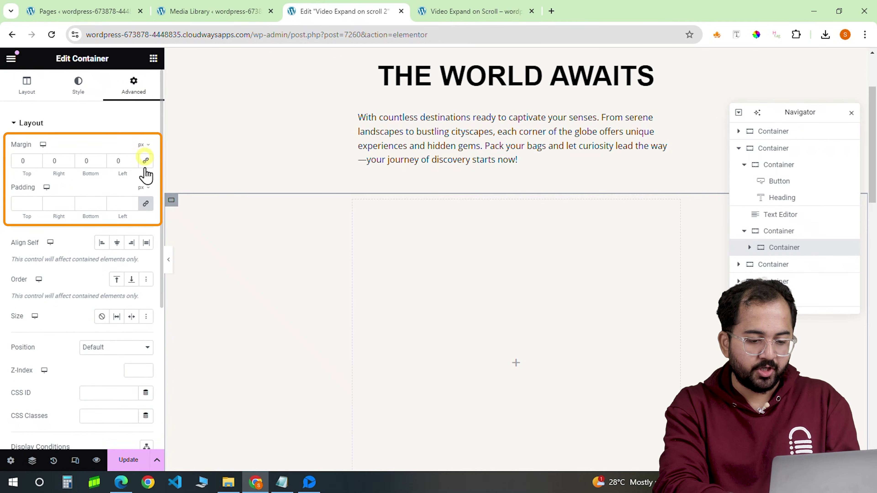
{"action": "left_click", "coordinate": [145, 204]}
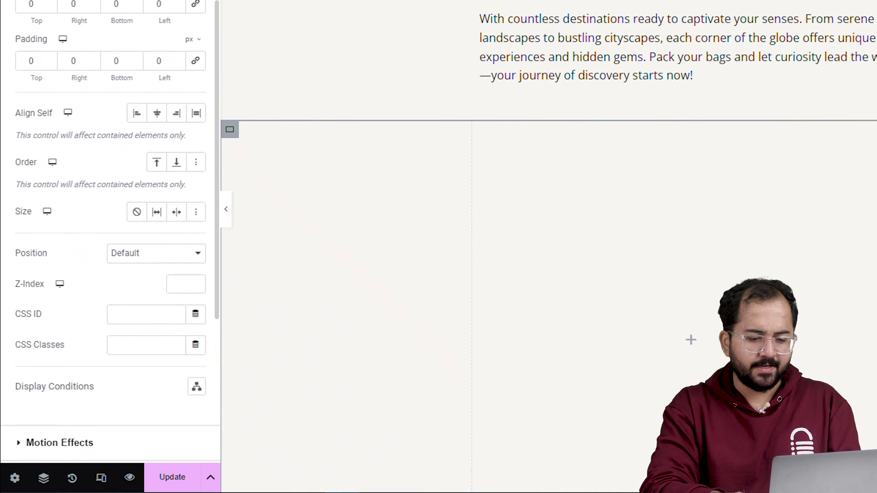
{"action": "left_click", "coordinate": [133, 346]}
{"action": "type", "text": "animate_box"}
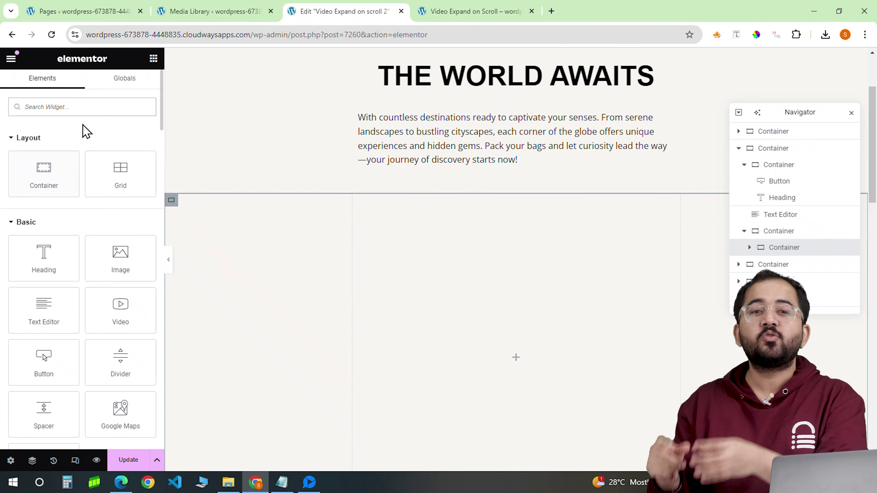
Place an HTML widget in the inner container and paste the GSAP ScrollTrigger code into it
{"action": "left_click", "coordinate": [87, 107]}
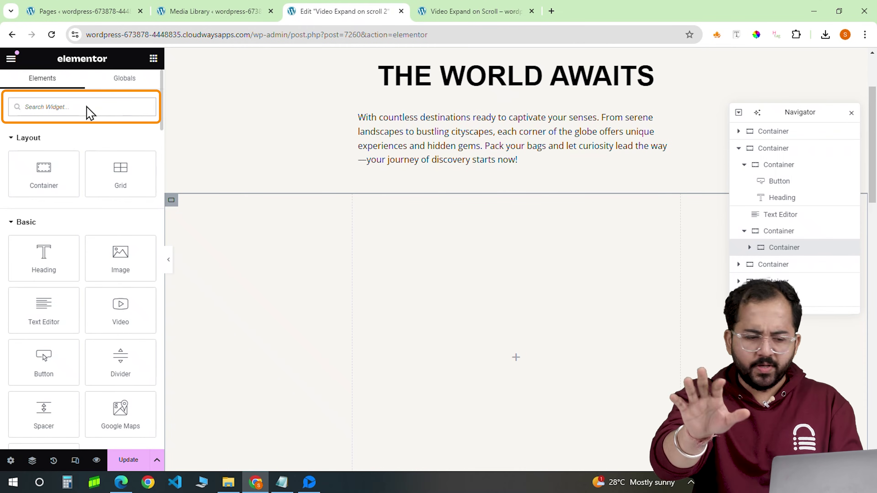
{"action": "type", "text": "html"}
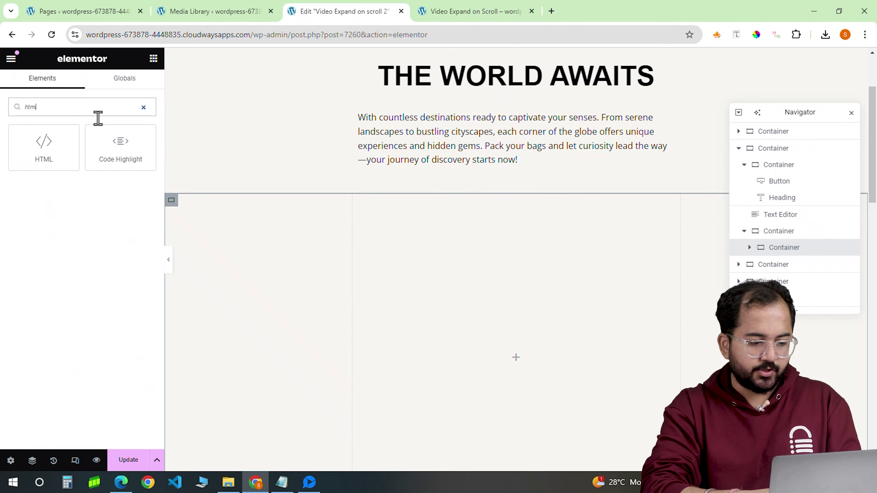
{"action": "left_click_drag", "start_coordinate": [70, 160], "coordinate": [486, 335]}
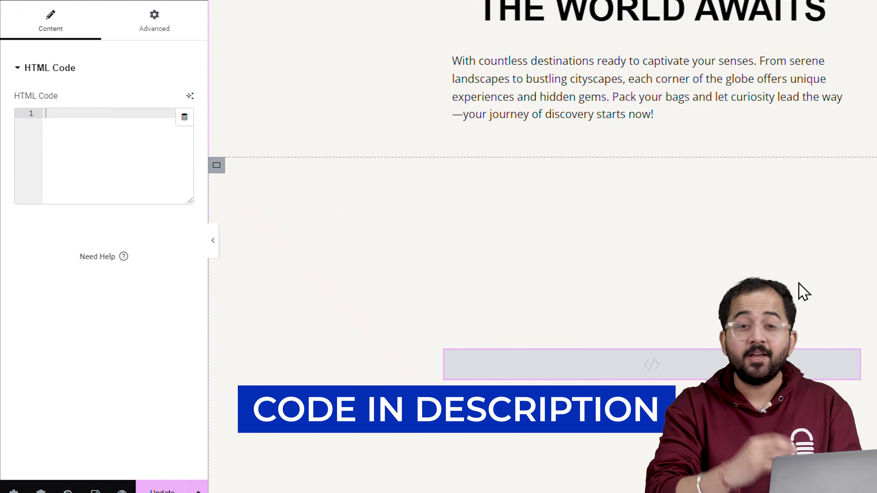
{"action": "right_click", "coordinate": [132, 136]}
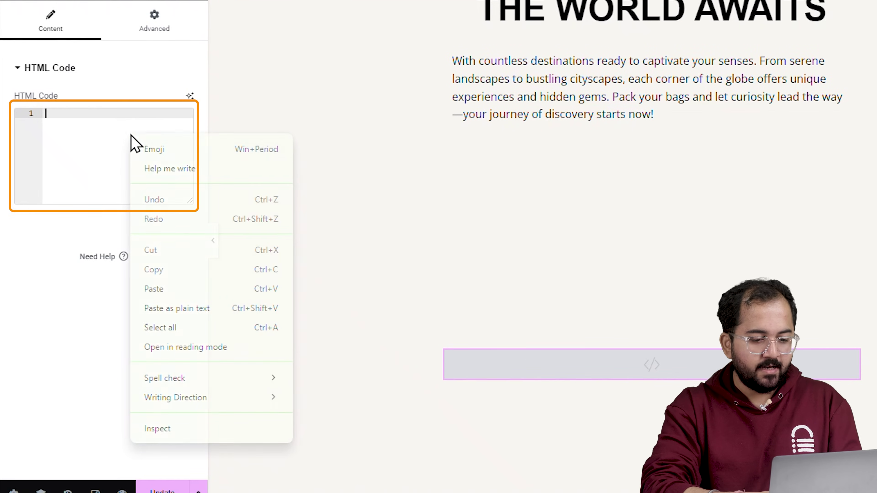
{"action": "left_click", "coordinate": [169, 288]}
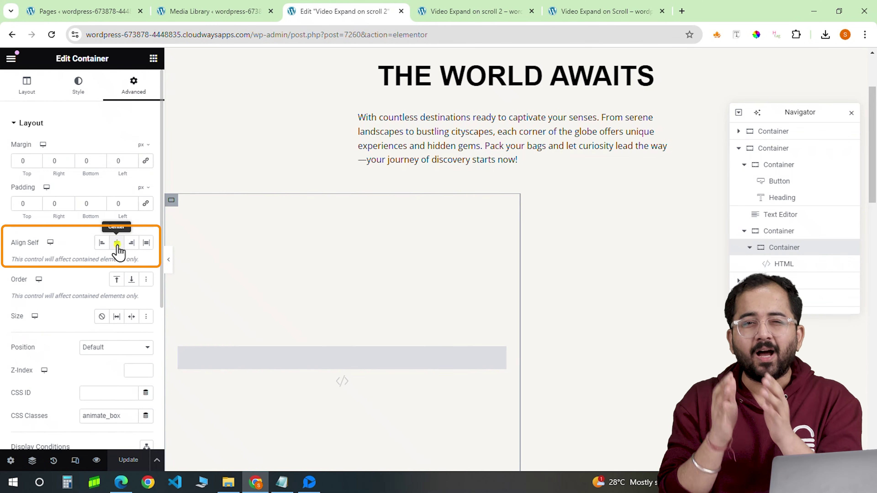
Set the 600 px container's Align Self to Center and preview the page
{"action": "left_click", "coordinate": [118, 243]}
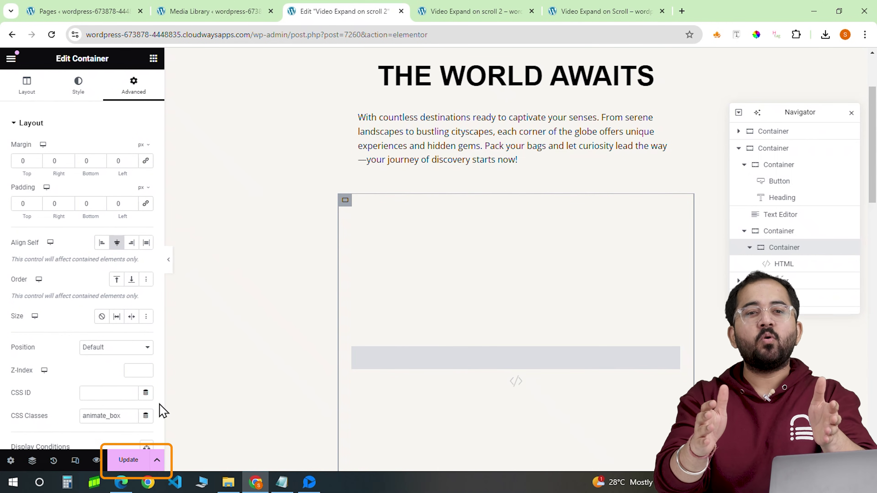
{"action": "left_click", "coordinate": [97, 461]}
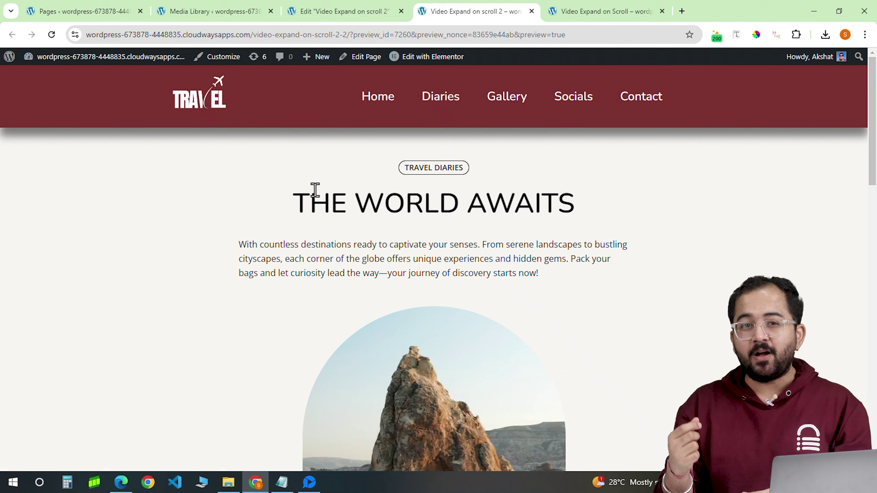
Scroll down the preview until the travel image expands to full width above Story Board
{"action": "scroll", "coordinate": [315, 190], "scroll_direction": "down", "scroll_amount": 10}
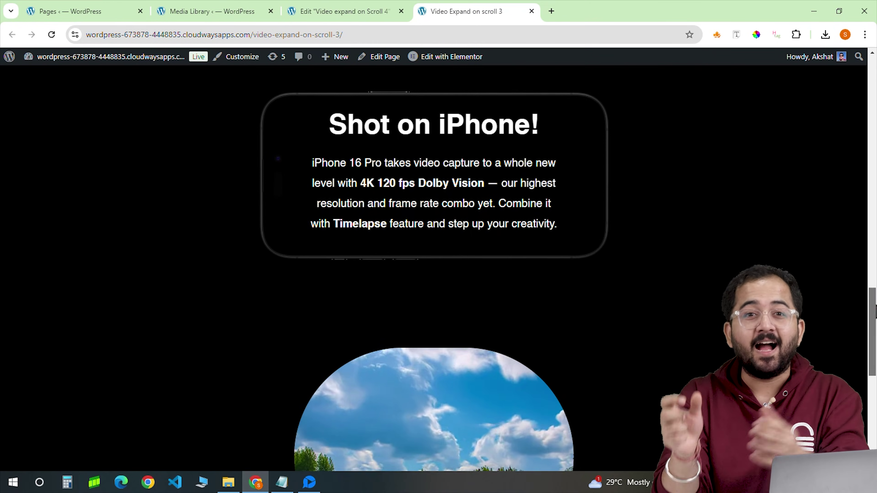
{"action": "scroll", "coordinate": [439, 242], "scroll_direction": "down", "scroll_amount": 5}
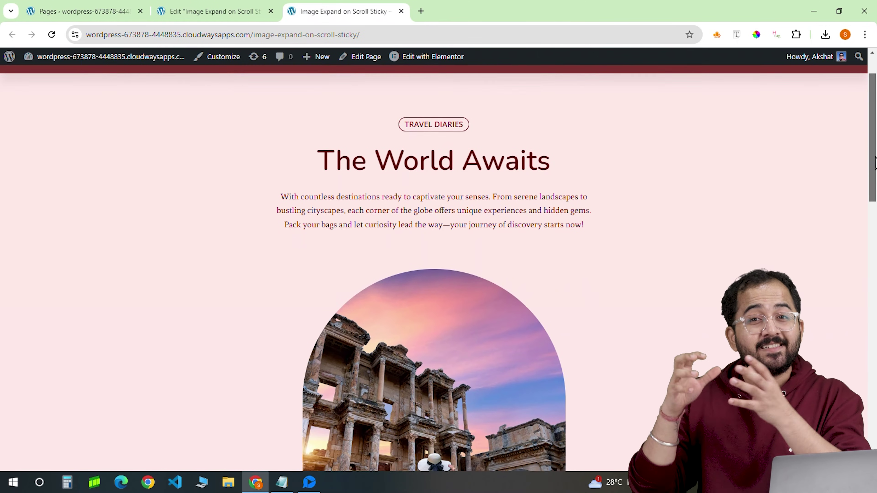
{"action": "scroll", "coordinate": [439, 268], "scroll_direction": "down", "scroll_amount": 2}
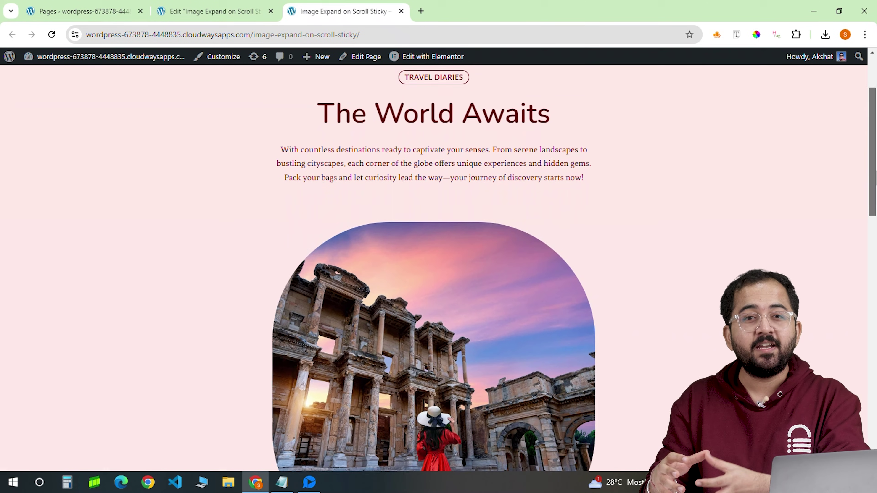
{"action": "left_click_drag", "start_coordinate": [876, 178], "coordinate": [875, 364]}
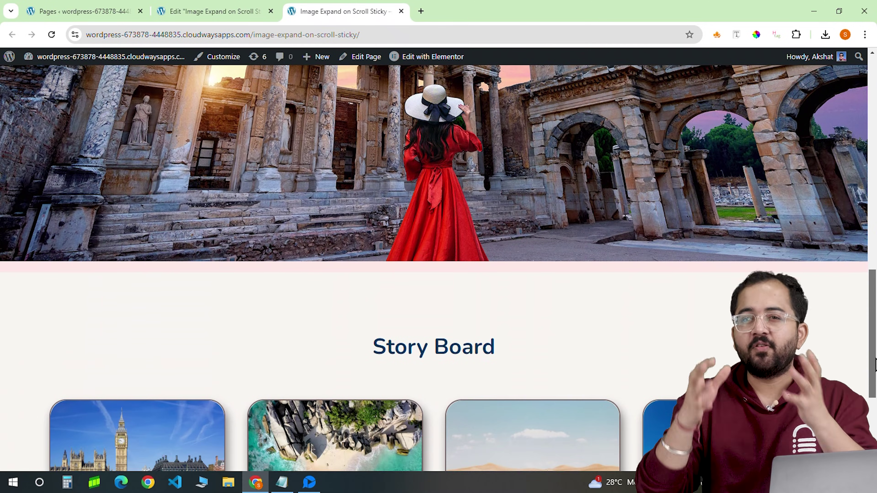